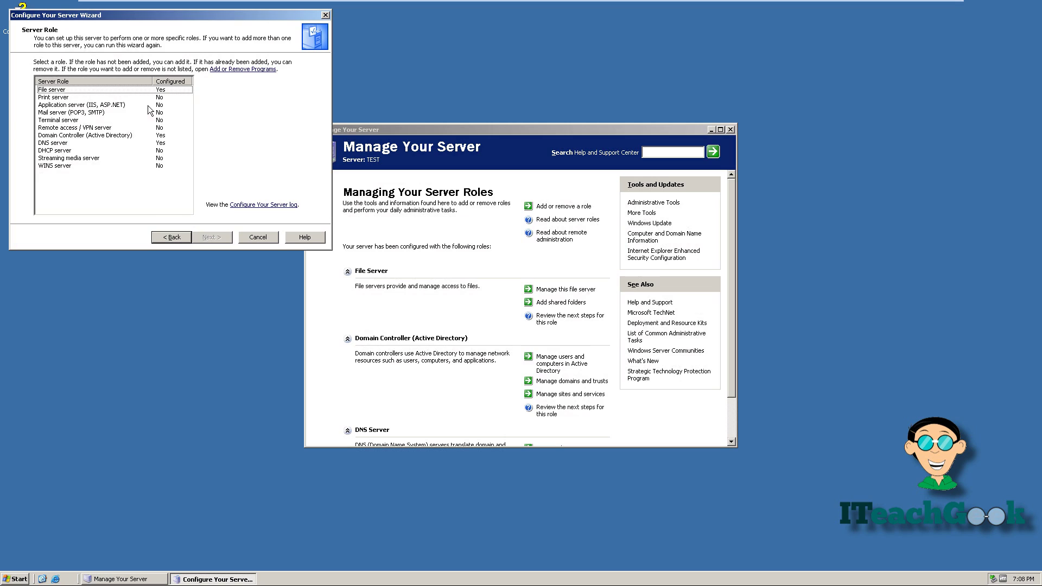
Add the Print server role for Windows 2000 and Windows XP clients only and accept the summary of selections
click(159, 98)
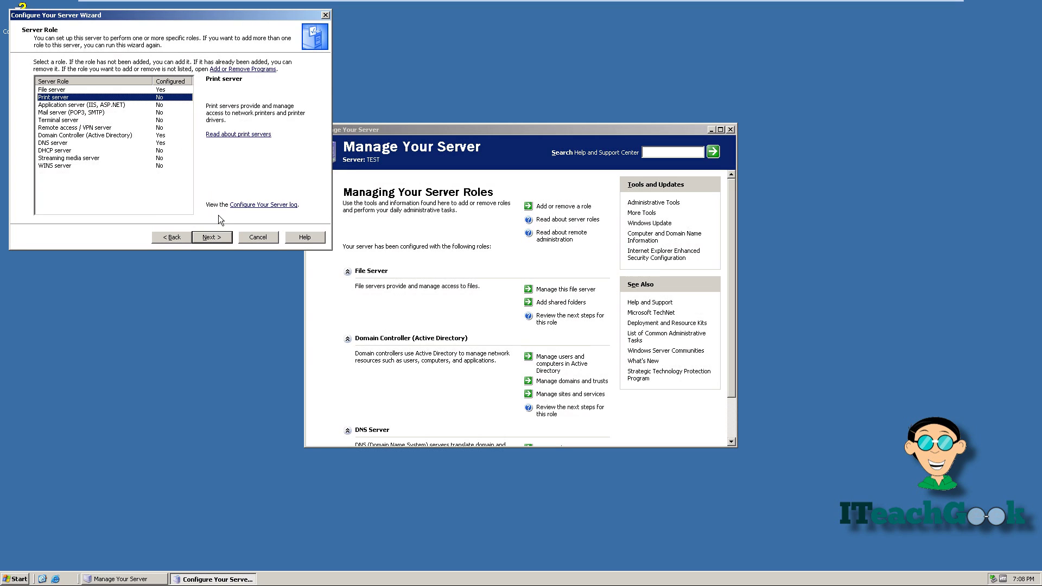
click(212, 238)
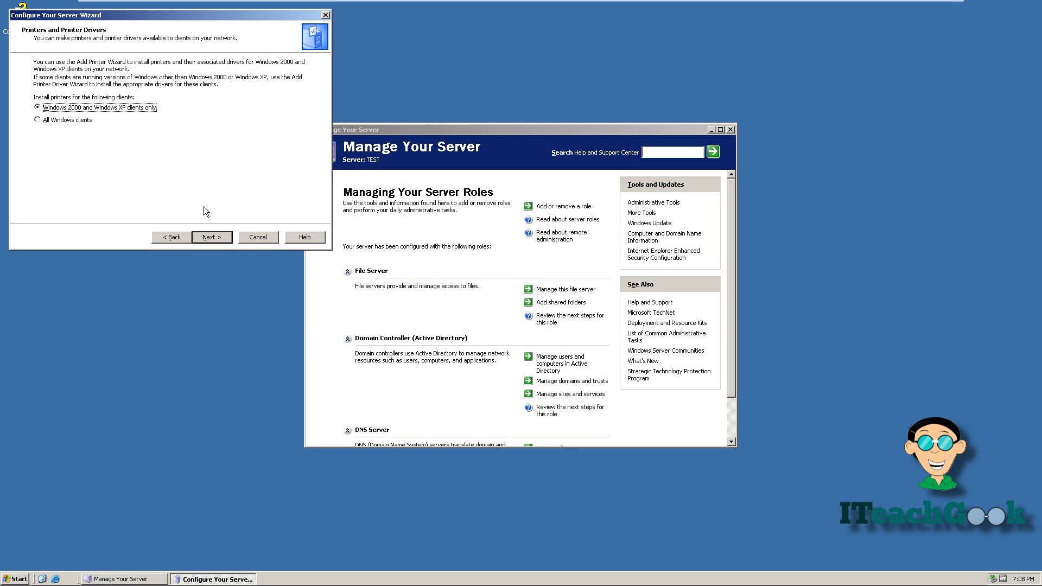
click(210, 238)
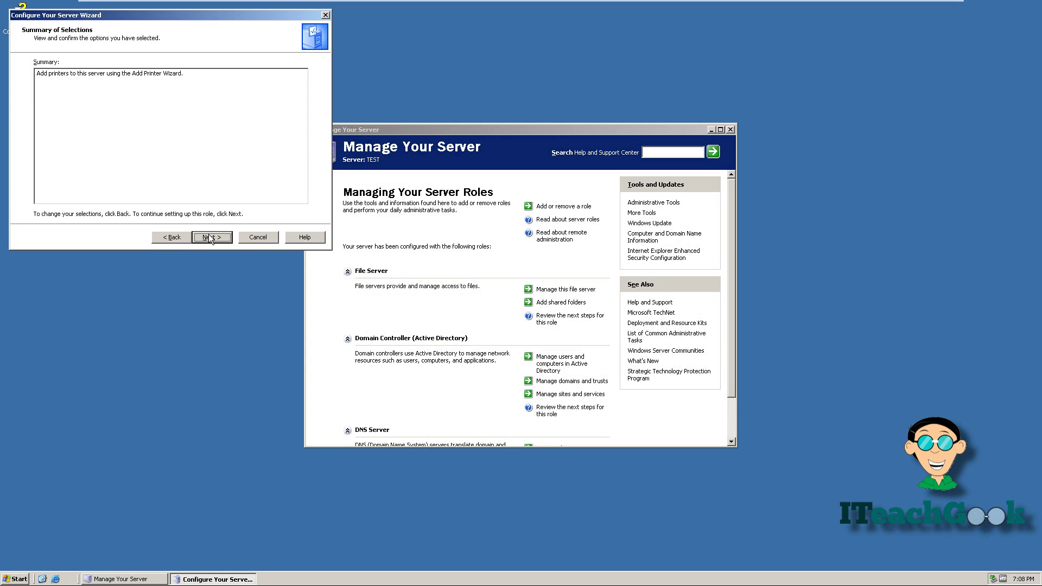
click(210, 239)
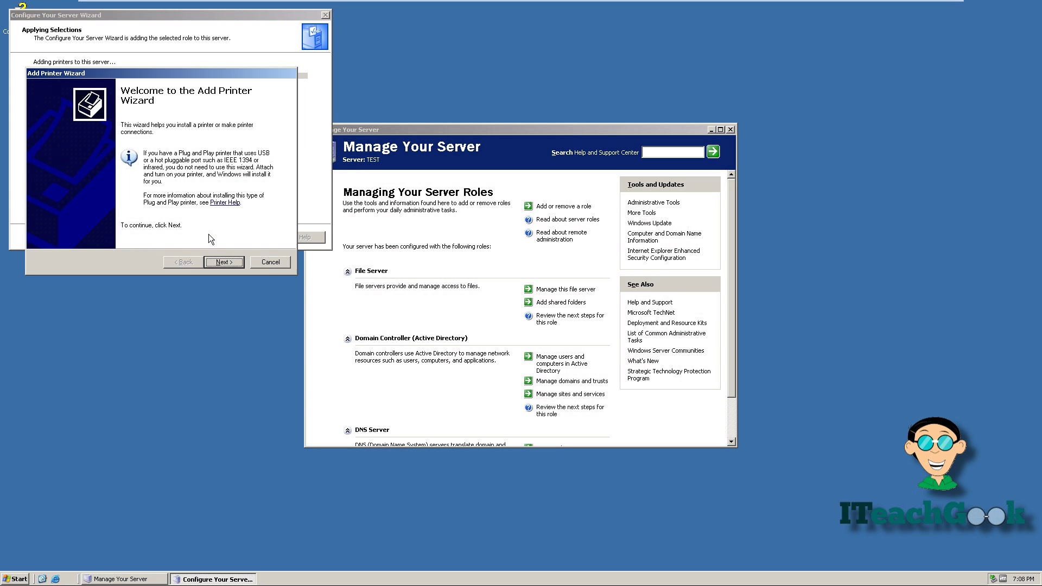
Set up a local printer attached to this computer on a new port of type Standard TCP/IP Port
click(214, 261)
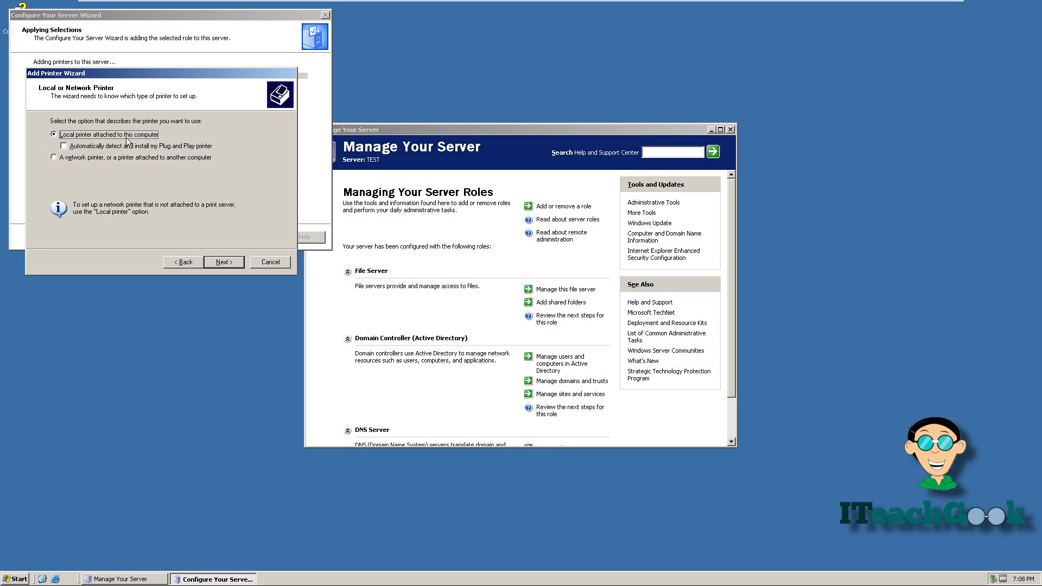
click(223, 262)
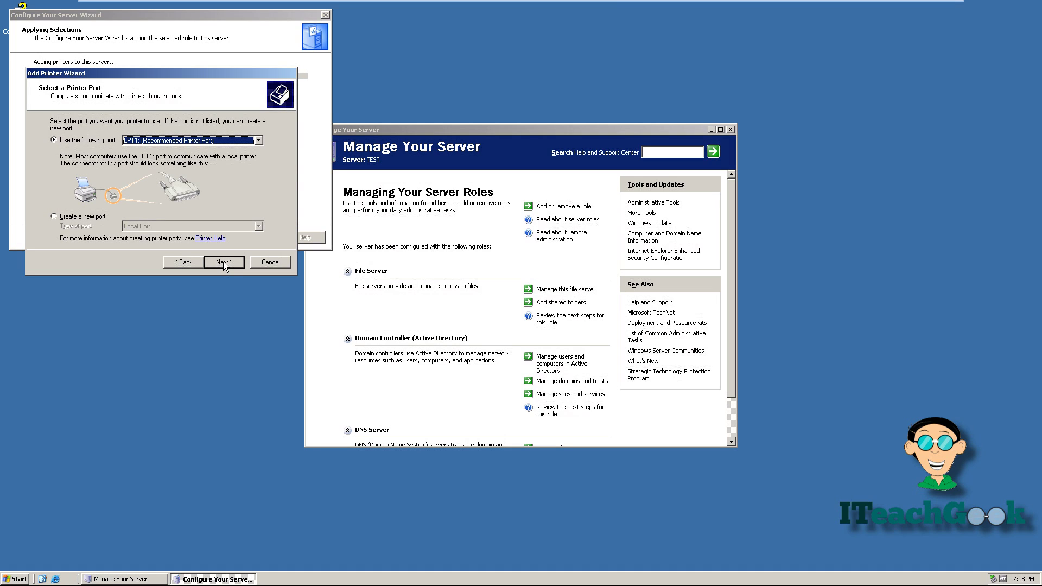
click(100, 217)
click(229, 224)
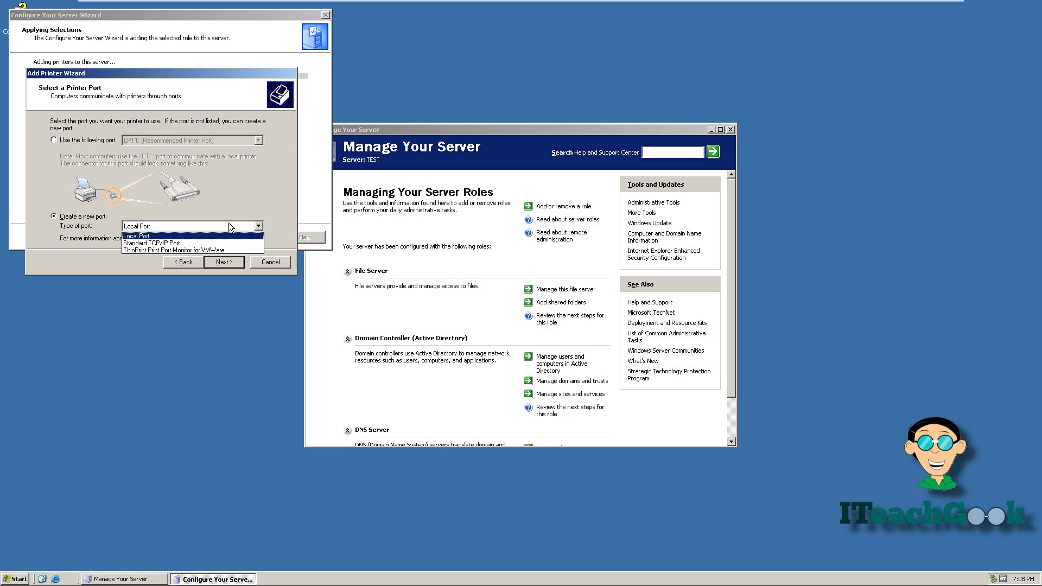
click(223, 242)
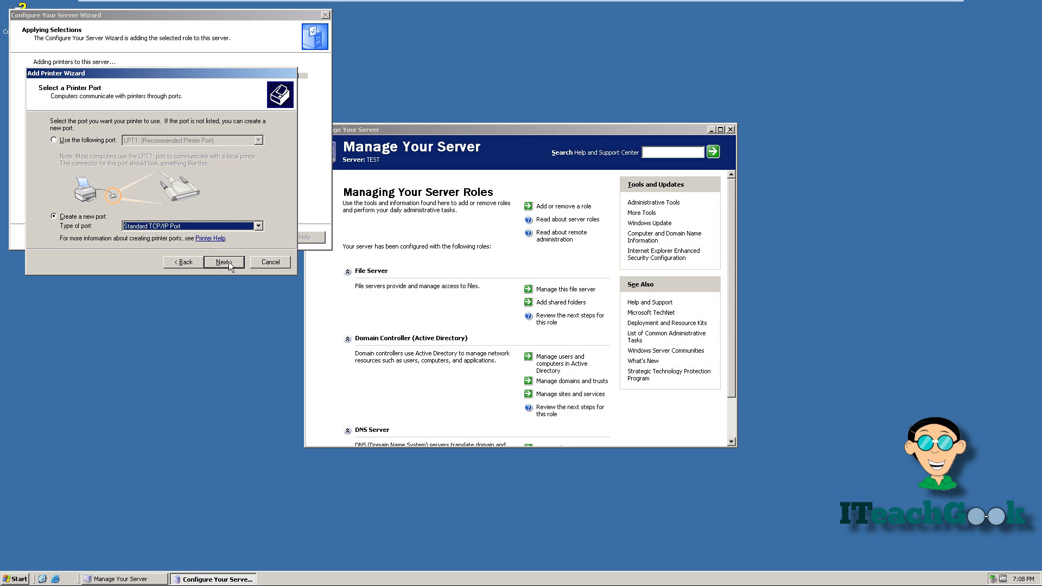
click(223, 262)
Create the TCP/IP printer port for address 15.15.15.15 with the standard device type Generic Network Card
click(240, 320)
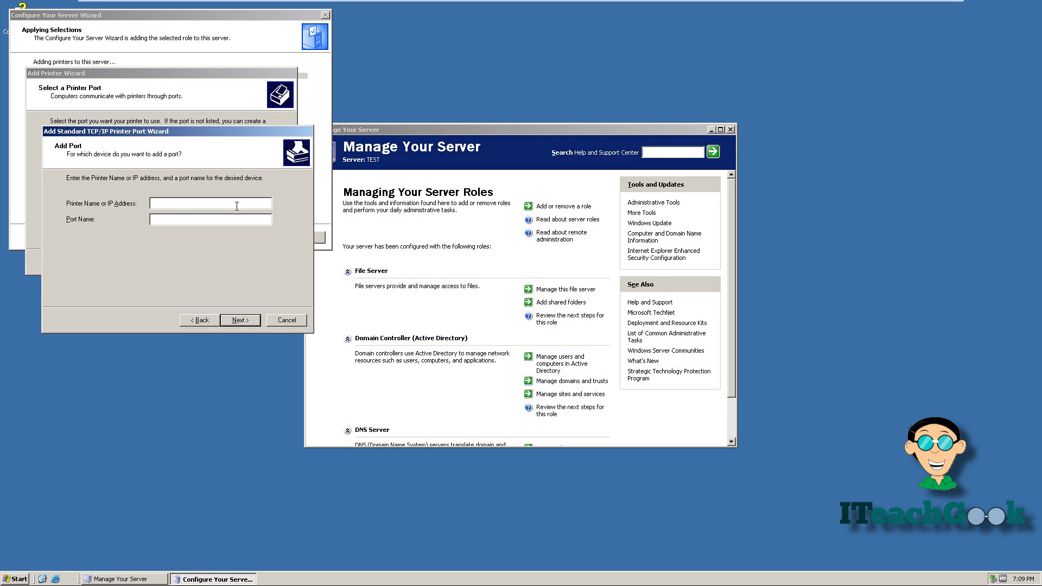
text(15.15.15.15.15)
click(236, 319)
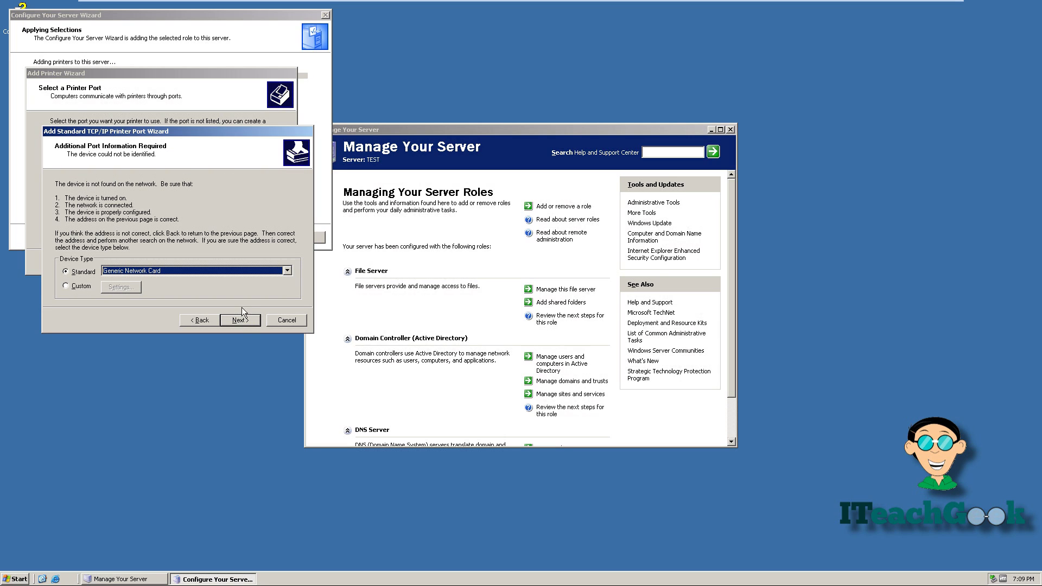
click(249, 273)
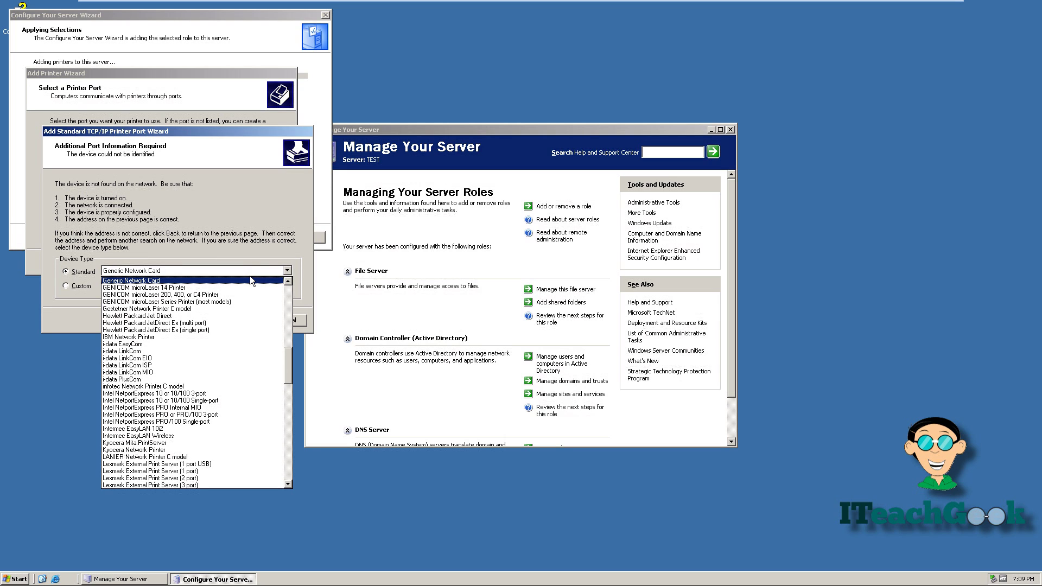
click(249, 279)
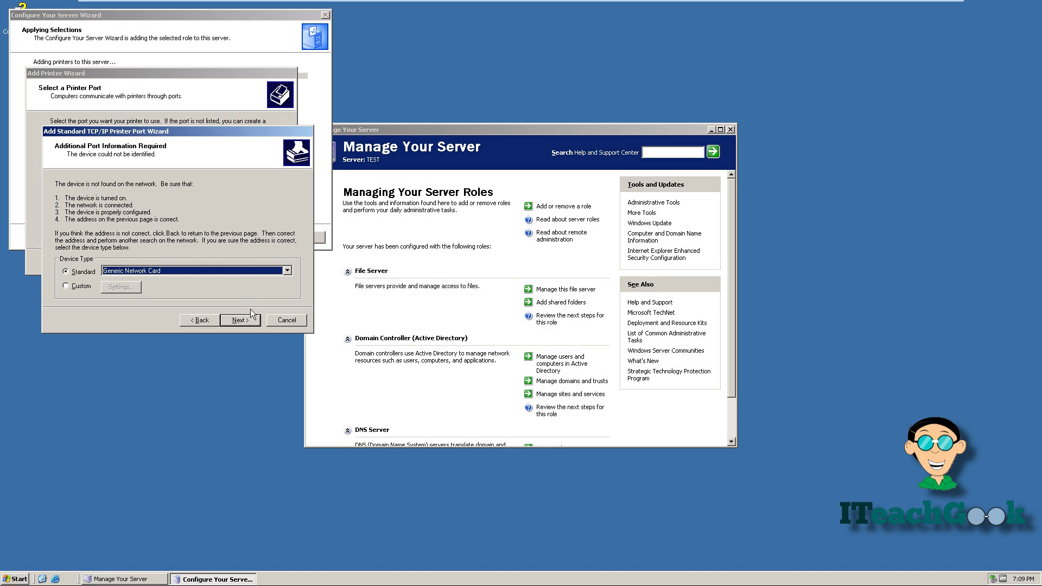
click(239, 320)
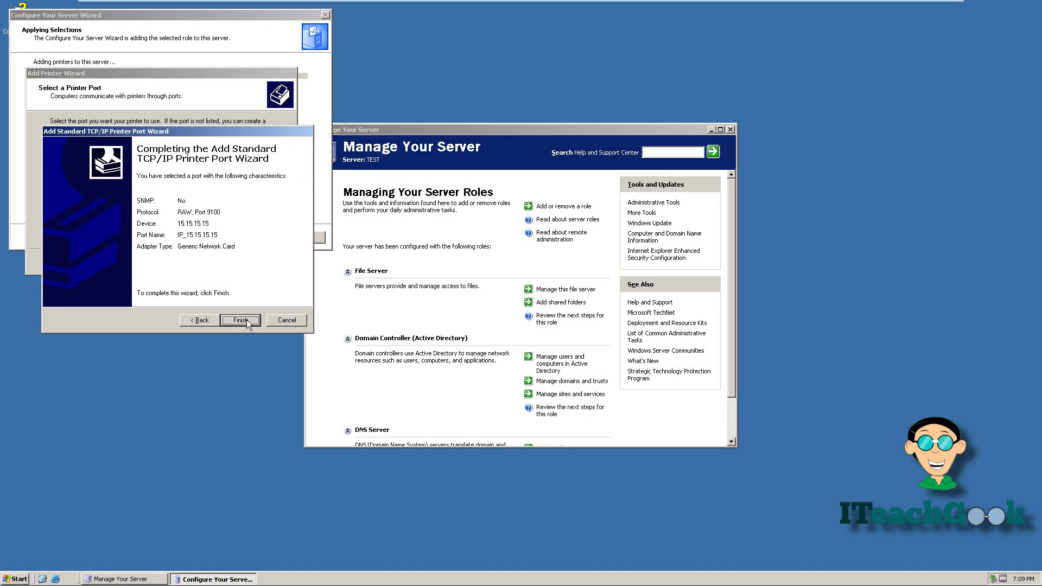
click(240, 321)
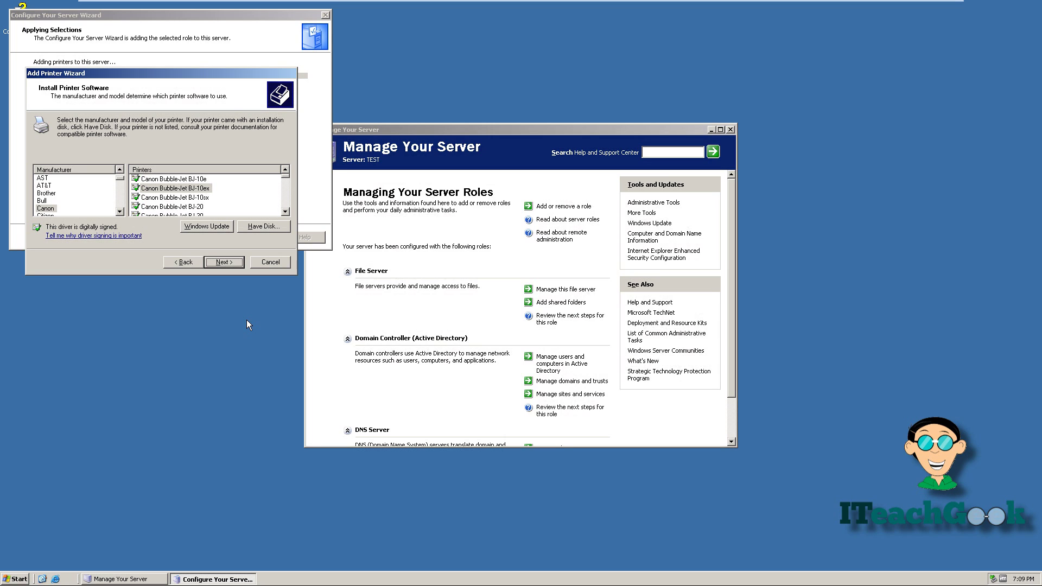
click(265, 228)
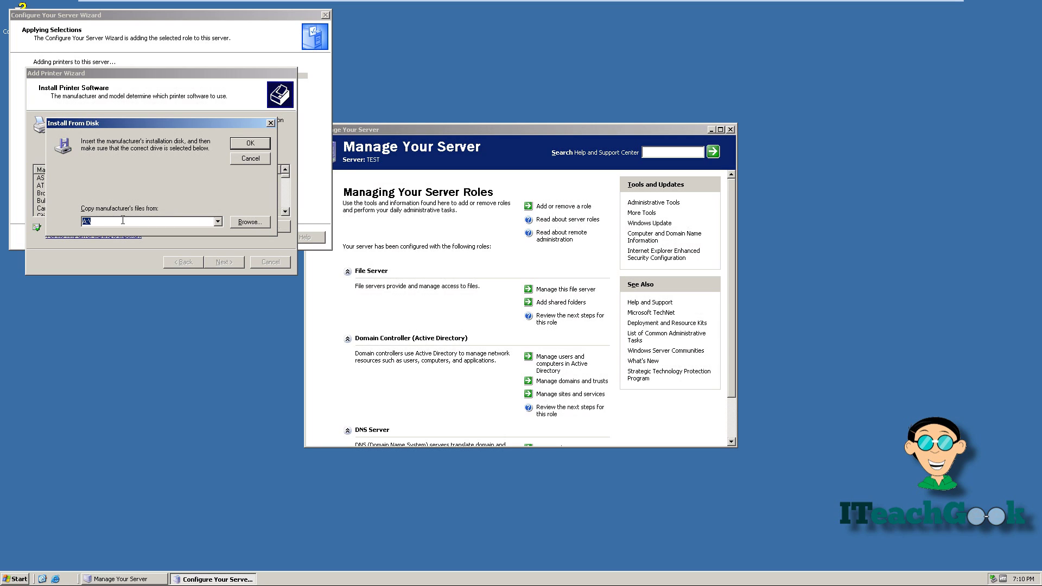
click(246, 223)
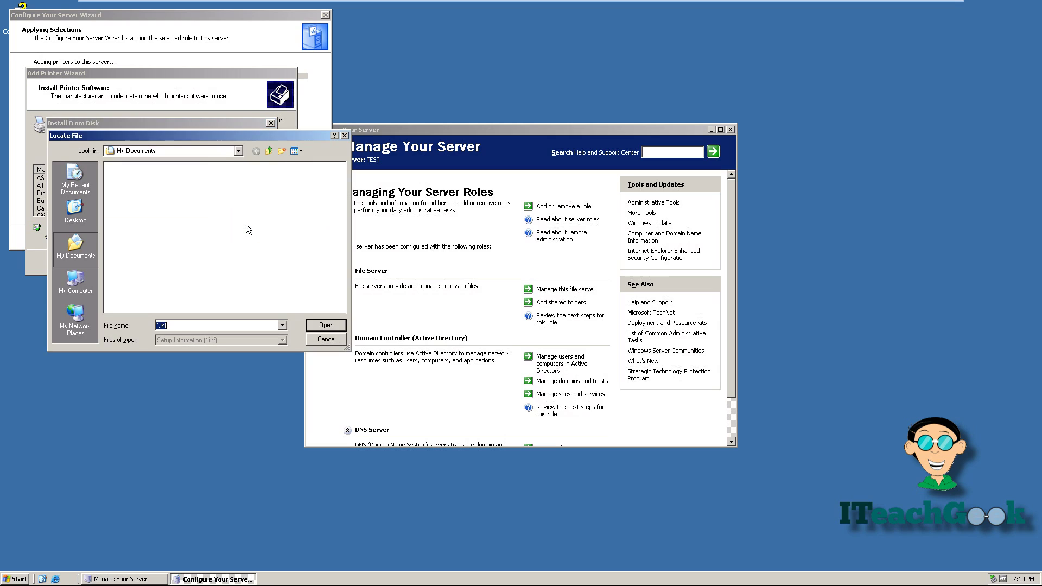
click(78, 294)
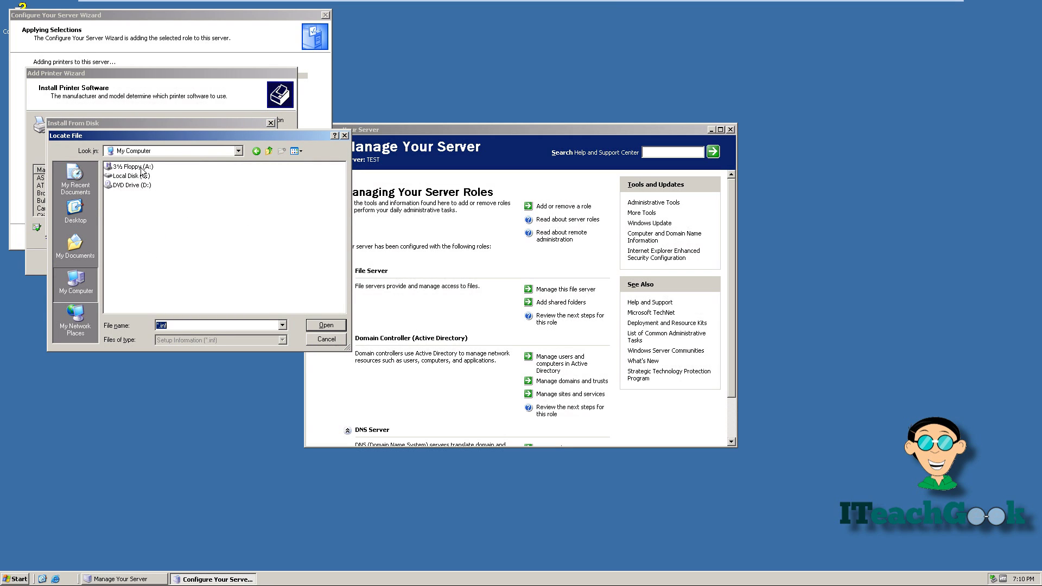
click(345, 135)
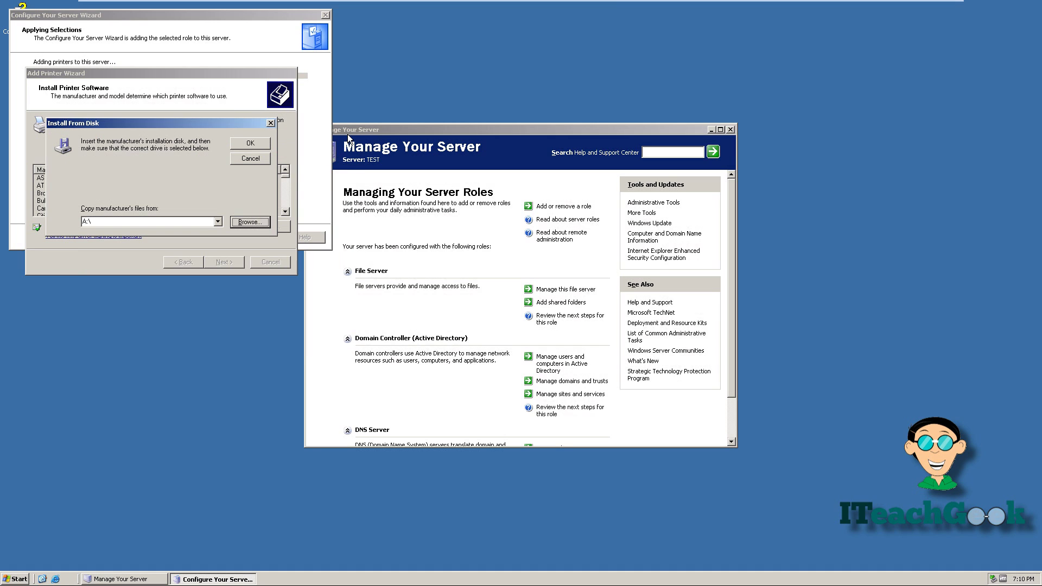
click(270, 123)
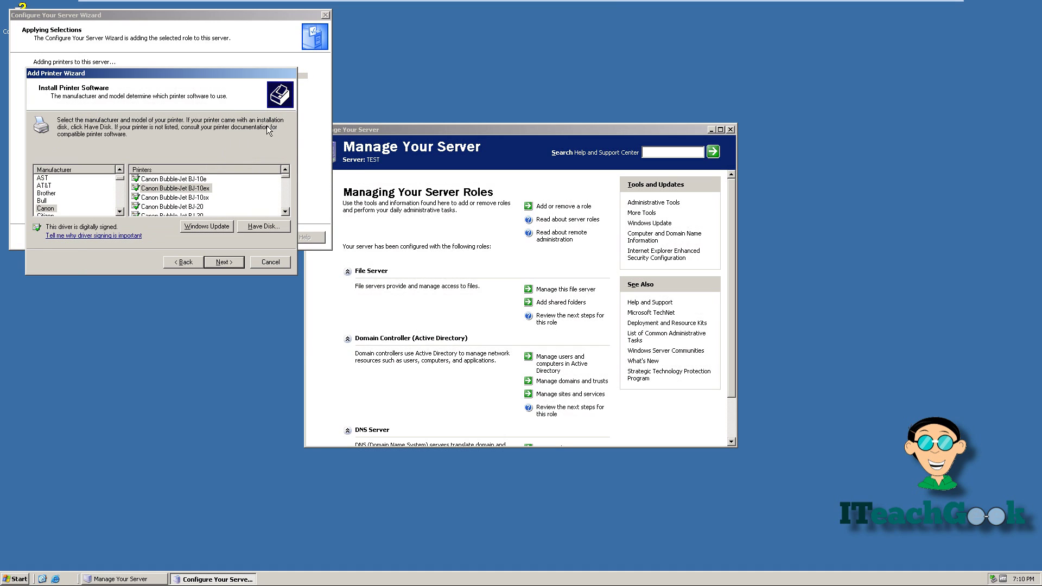
Choose the Canon Bubble-Jet BJ-10ex as the printer model and keep the existing driver
click(119, 212)
click(120, 212)
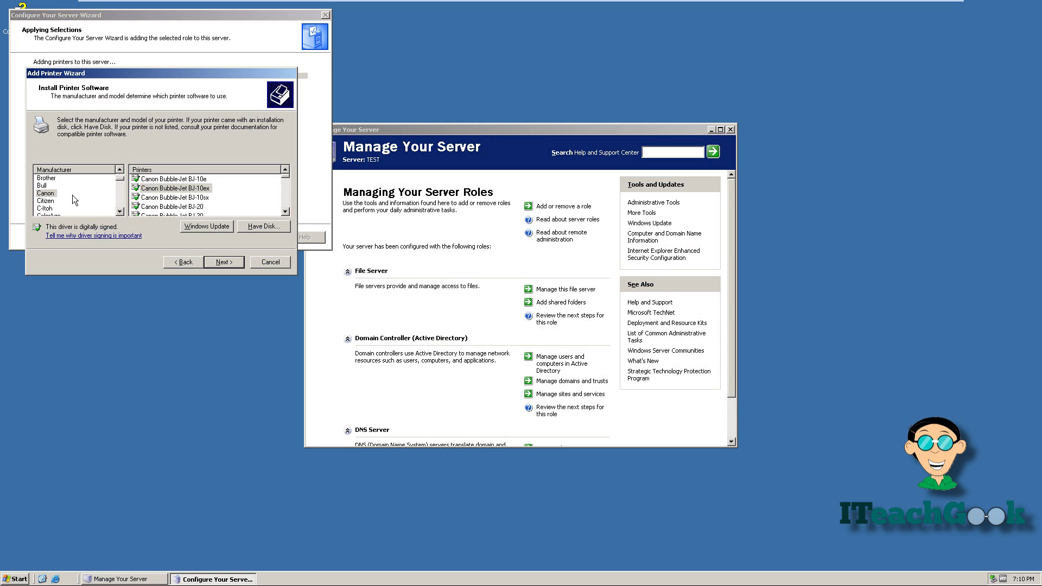
double_click(153, 188)
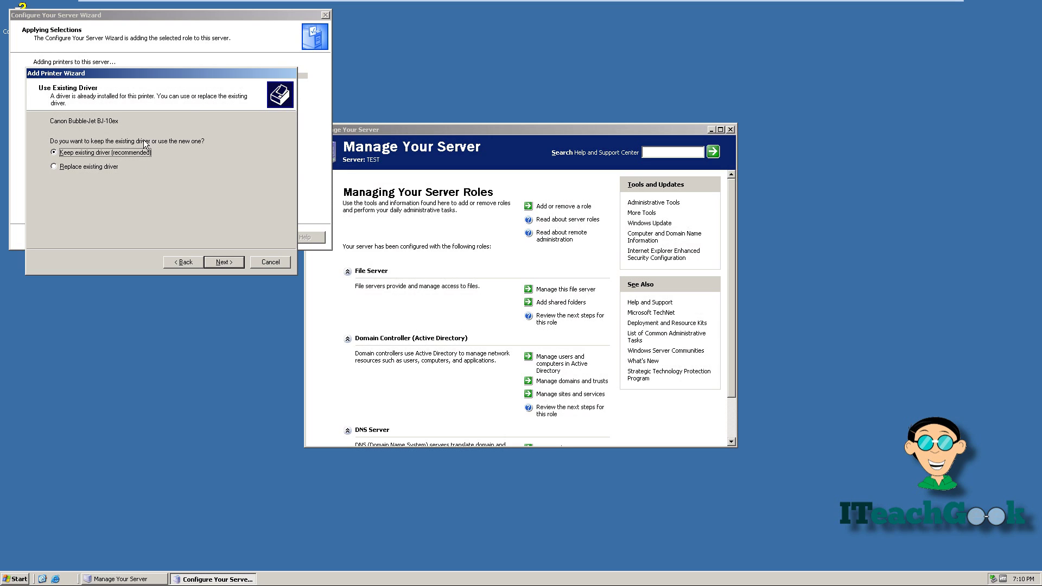
click(221, 262)
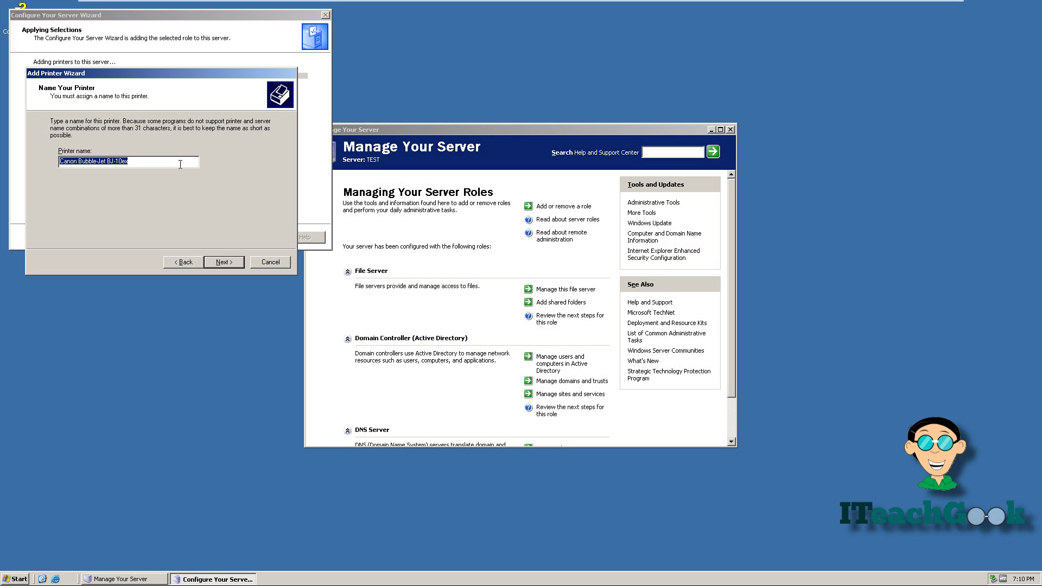
Name the printer blue and share it under the share name blue
key(BackSpace)
text(b)
click(213, 262)
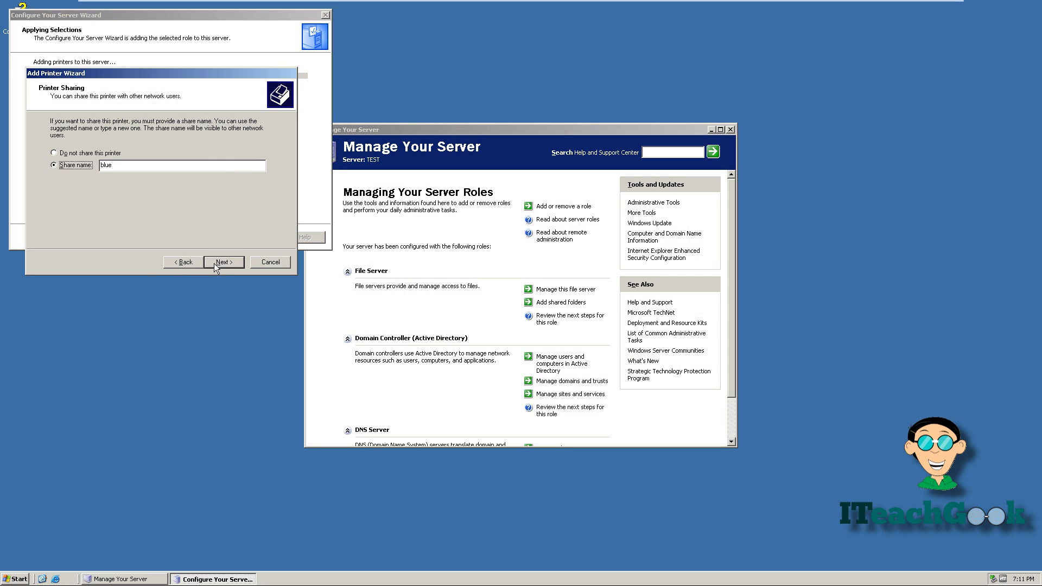
click(214, 262)
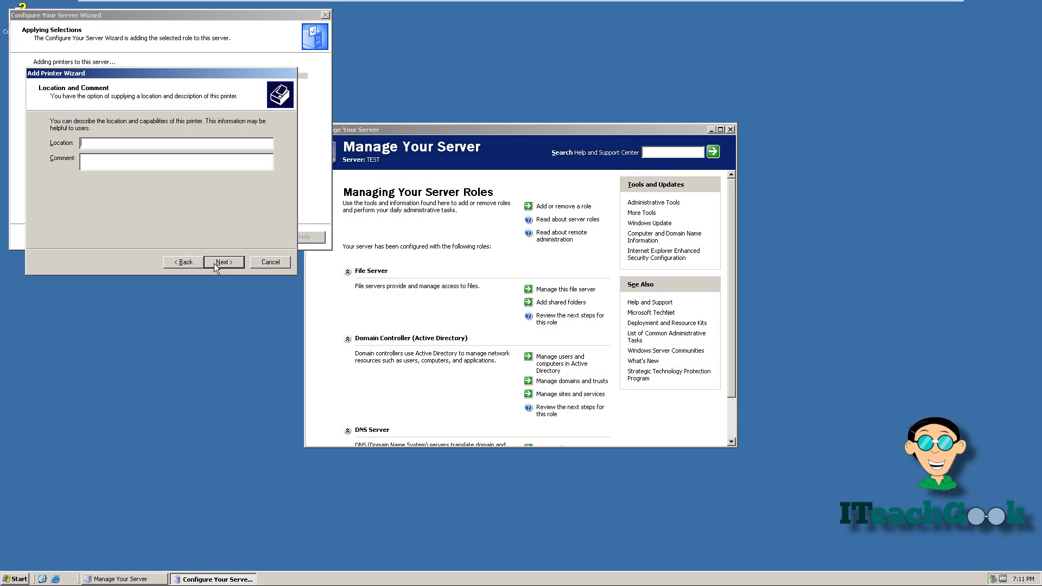
Complete the printer setup without location, comment or test page, and finish the server wizard without adding another printer
click(214, 263)
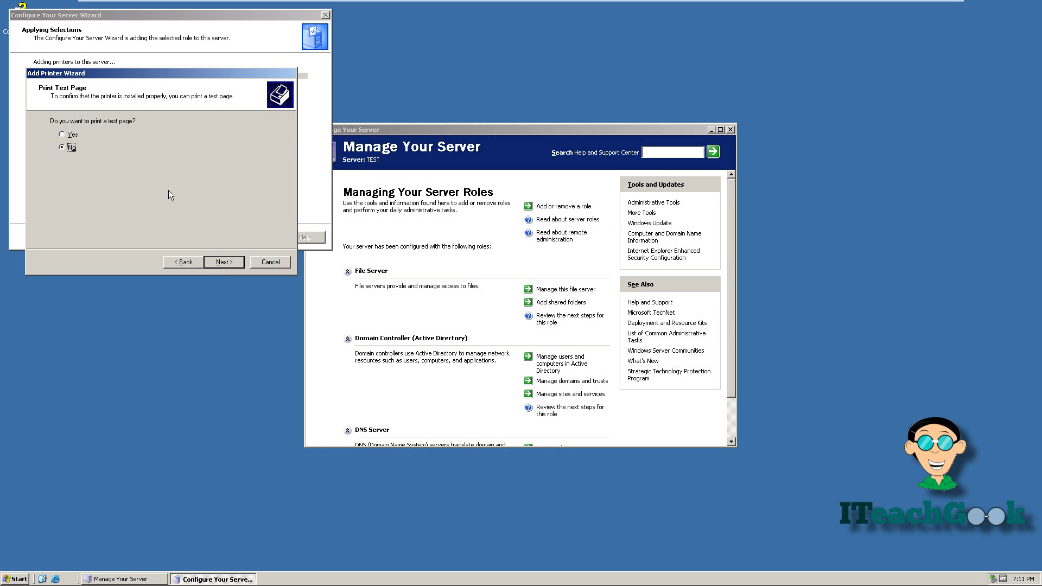
click(217, 261)
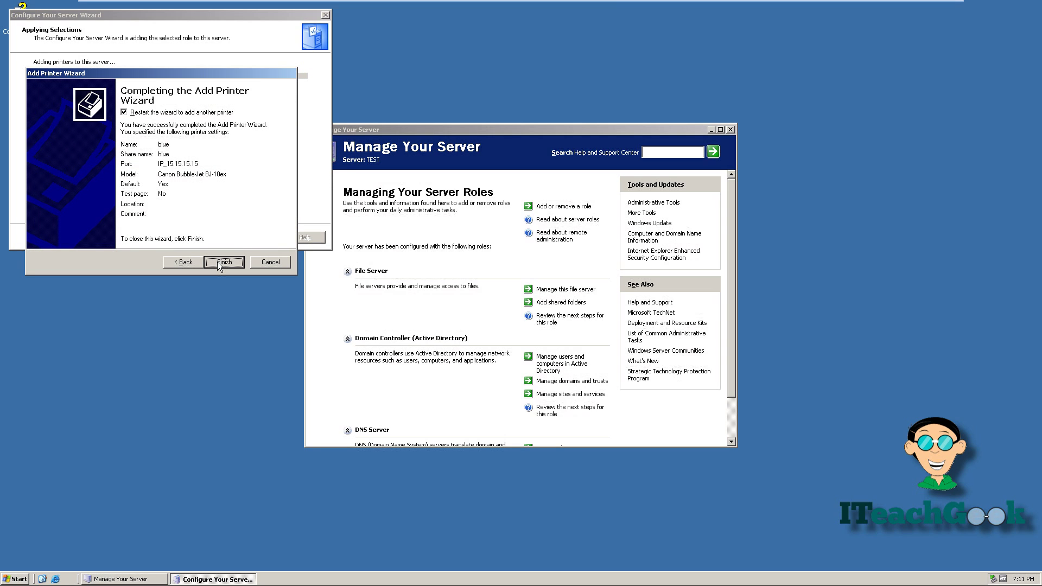
click(223, 262)
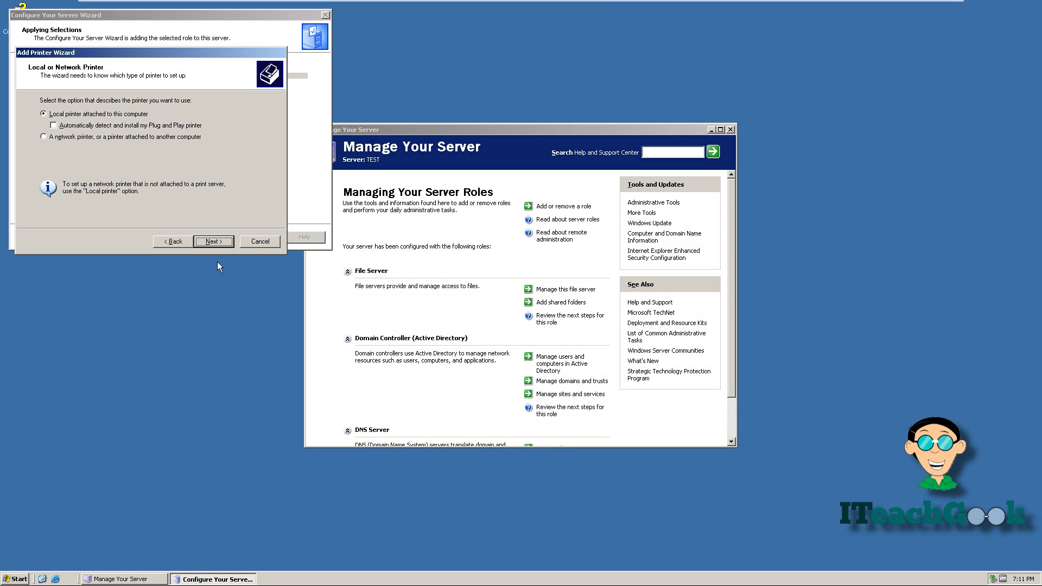
click(258, 244)
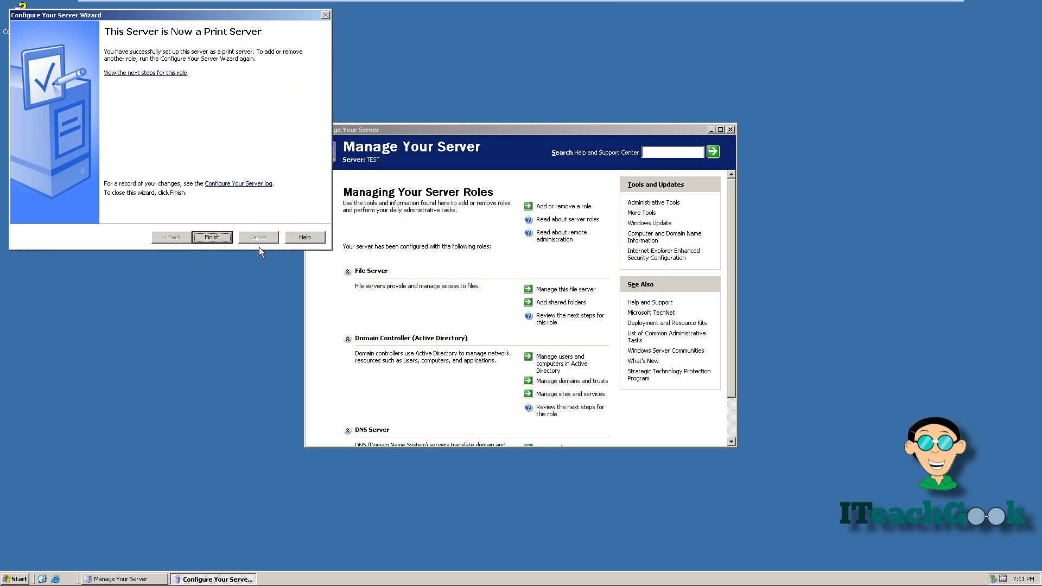
click(212, 238)
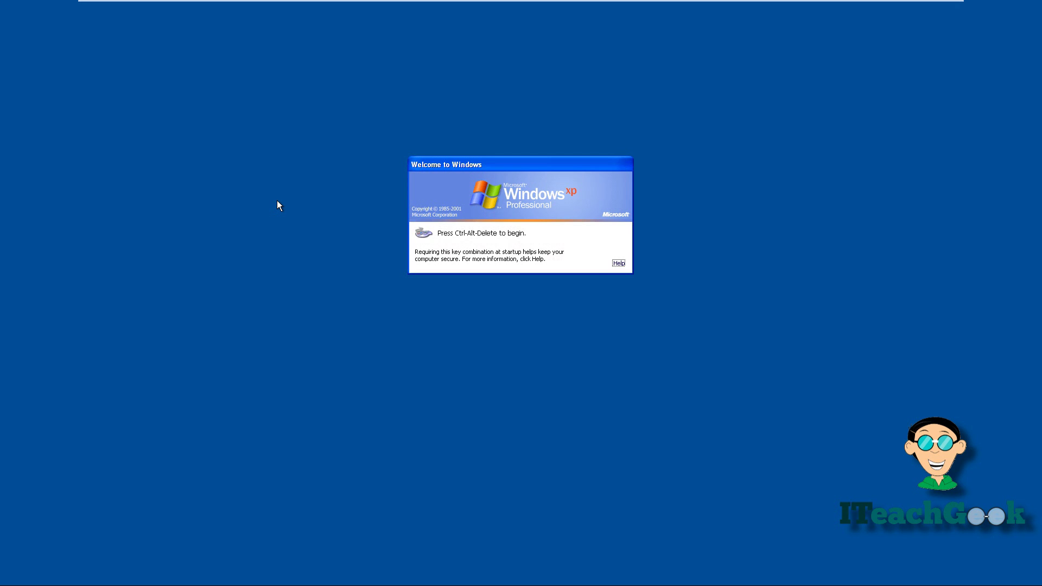
Log on to the Windows XP client as administrator in the ITEACHGEEKS domain, using the account password
key(ctrl+alt+Delete)
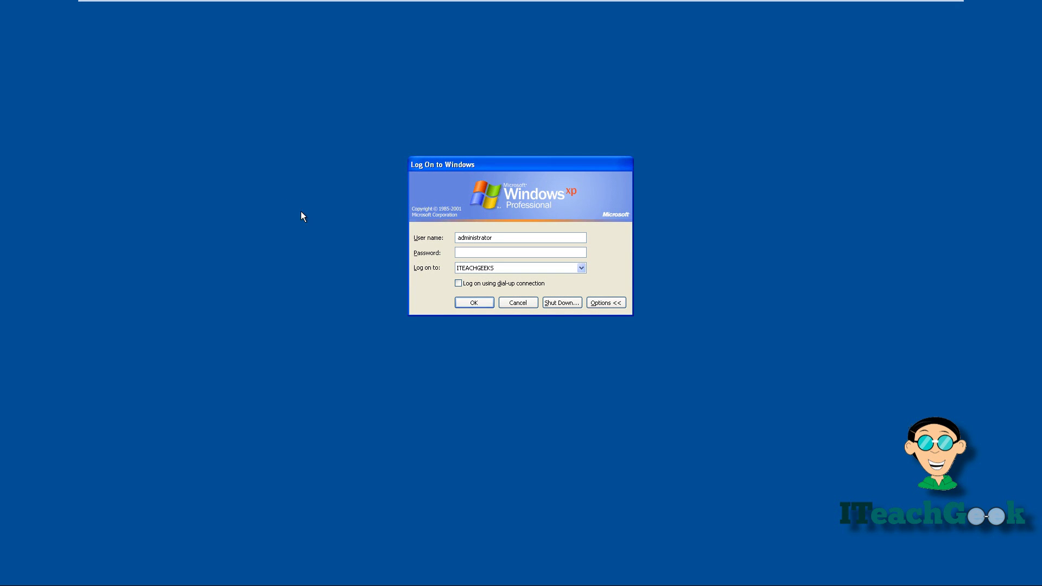
click(489, 269)
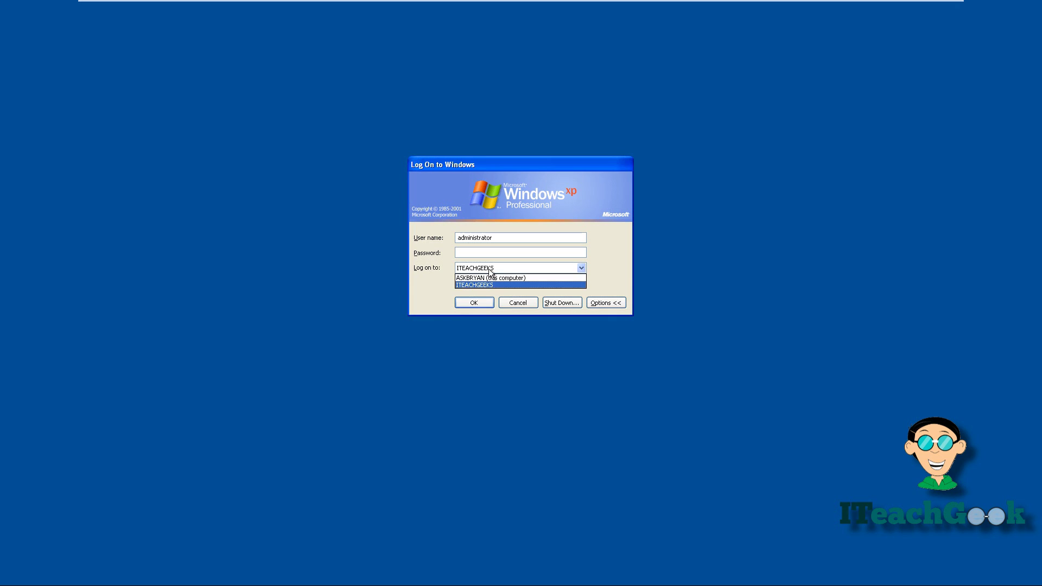
click(488, 268)
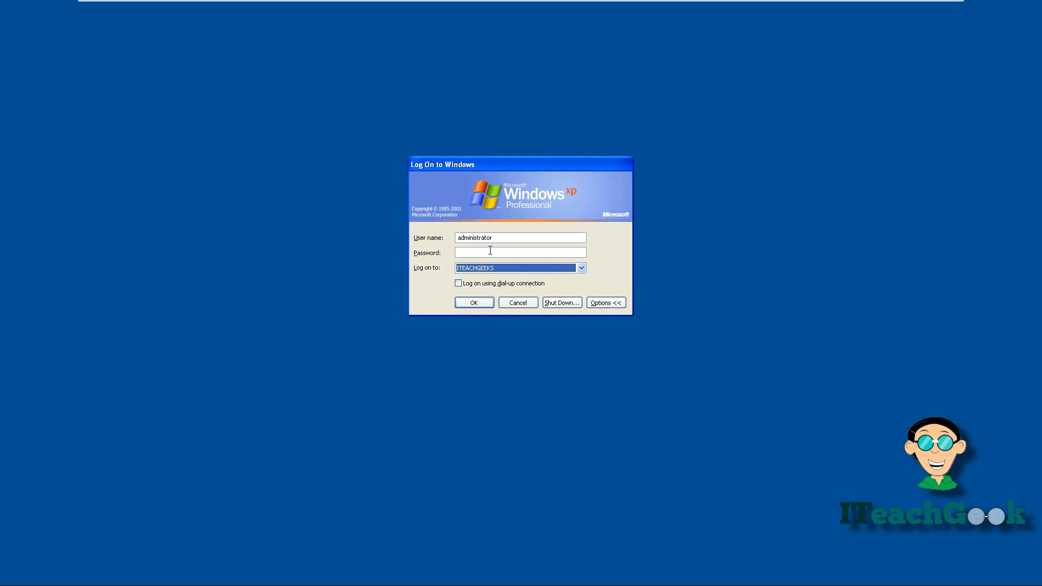
click(491, 250)
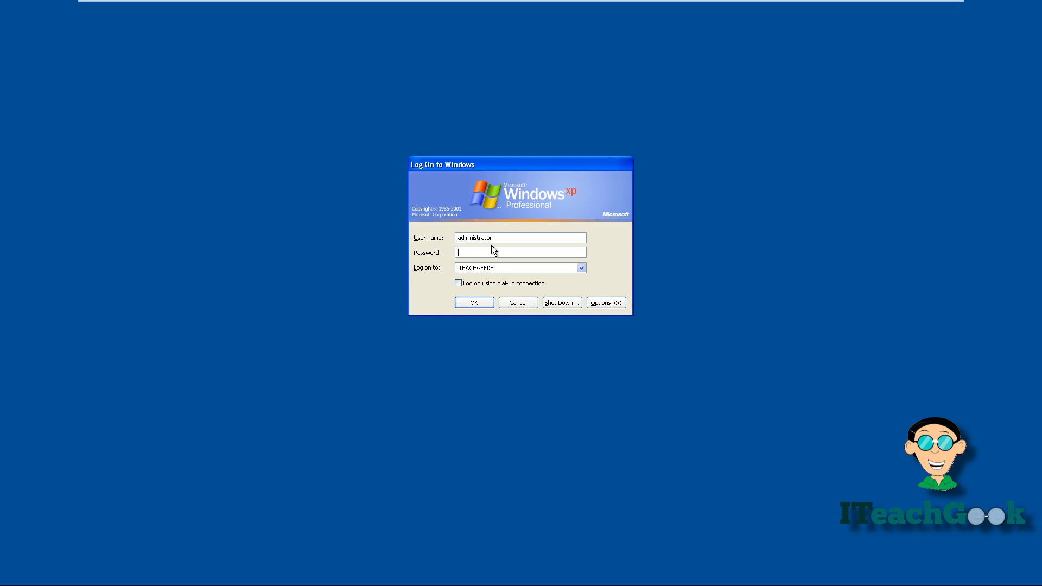
key(Return)
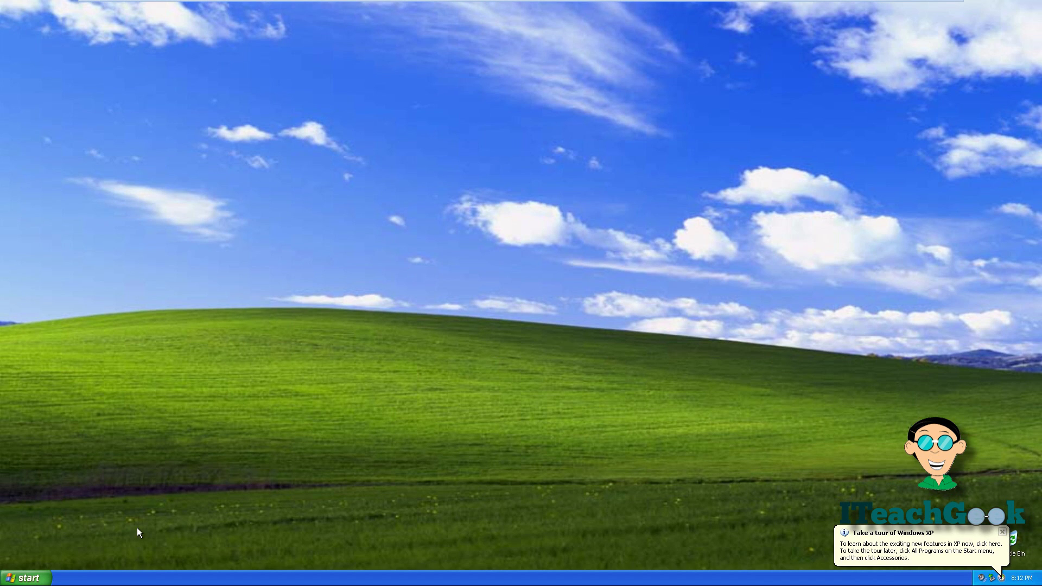
With the Printers and Faxes window open, connect to the shared printer \\192.168.1.110\blue through the Run command and close its print queue
click(26, 578)
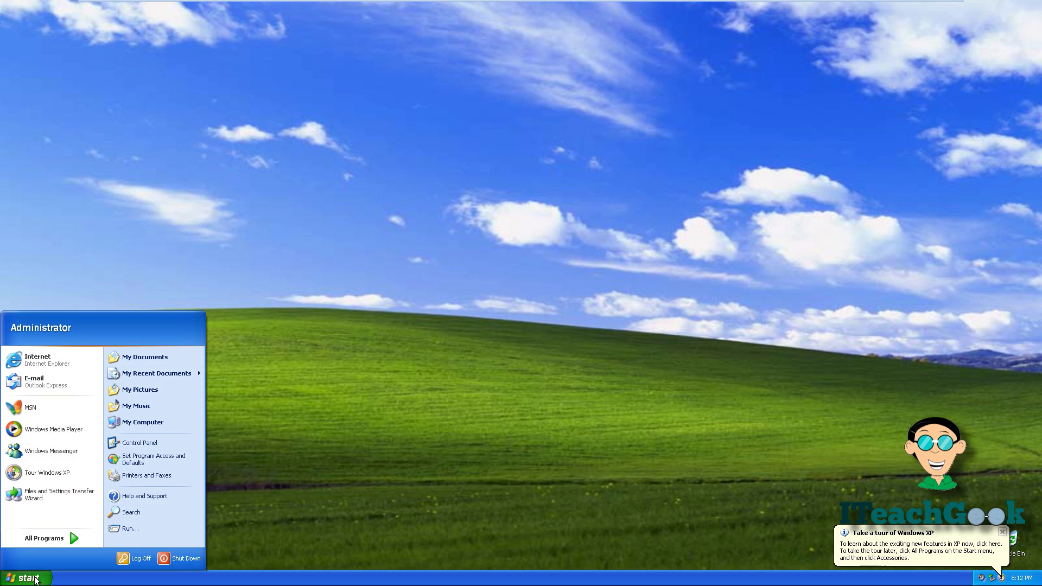
click(129, 475)
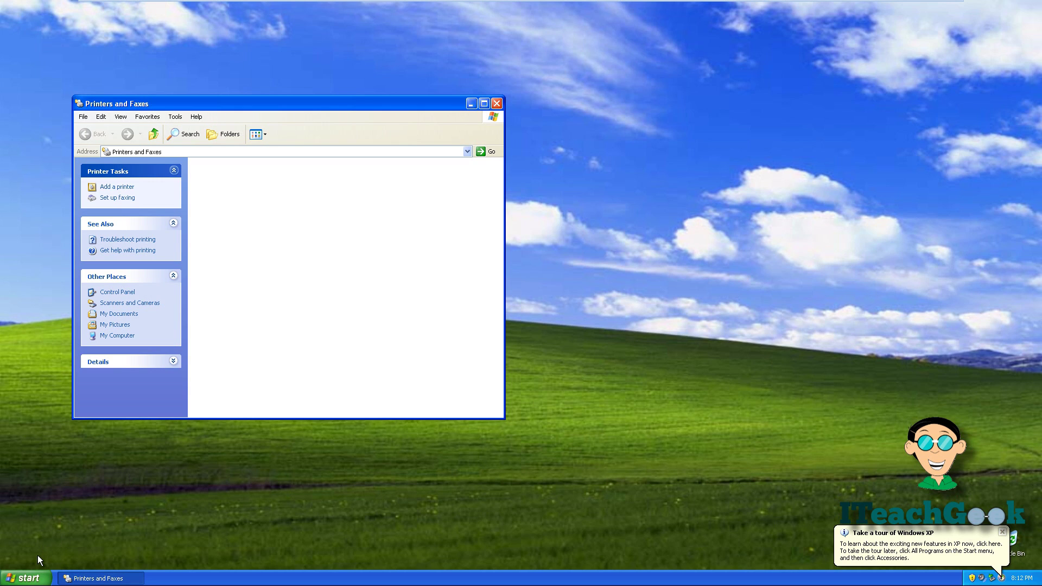
click(39, 577)
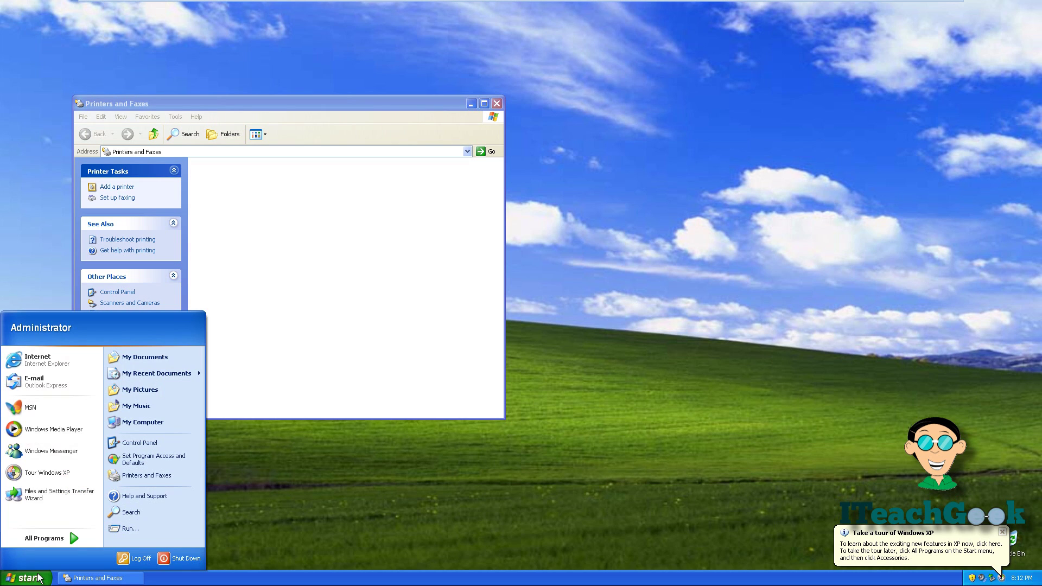
click(120, 528)
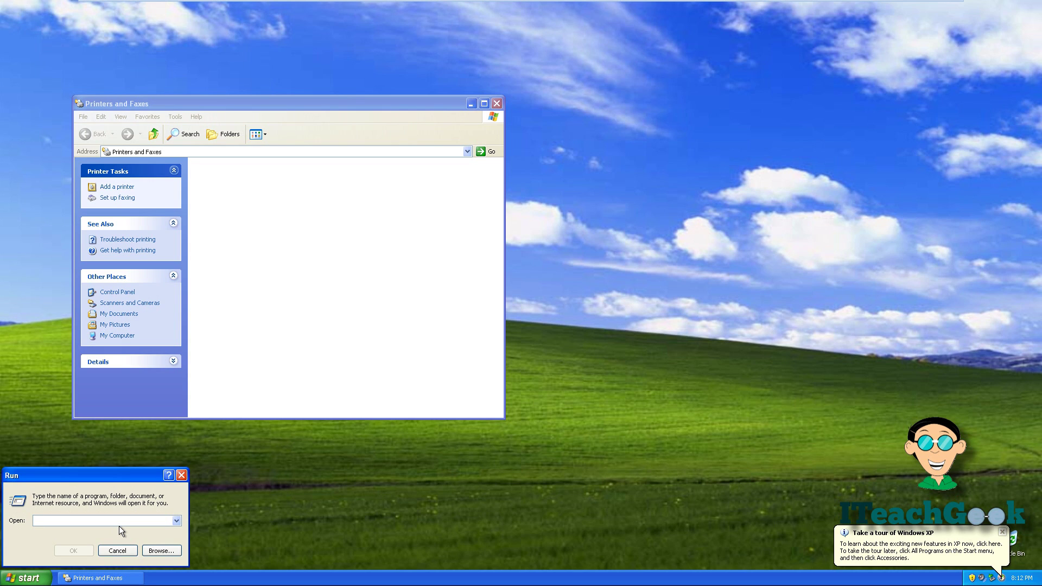
text(\\)
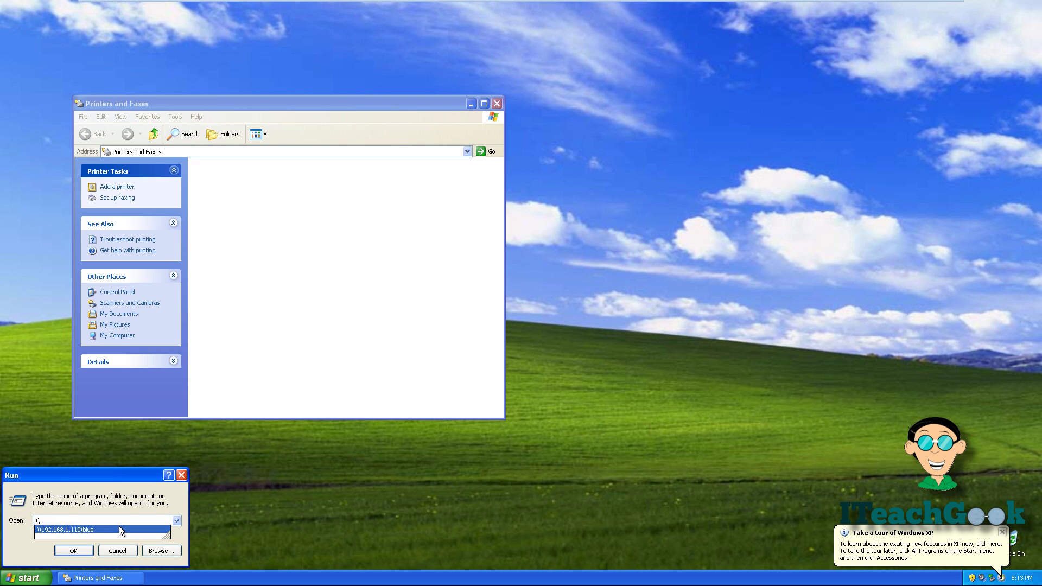
text(192.168.1.)
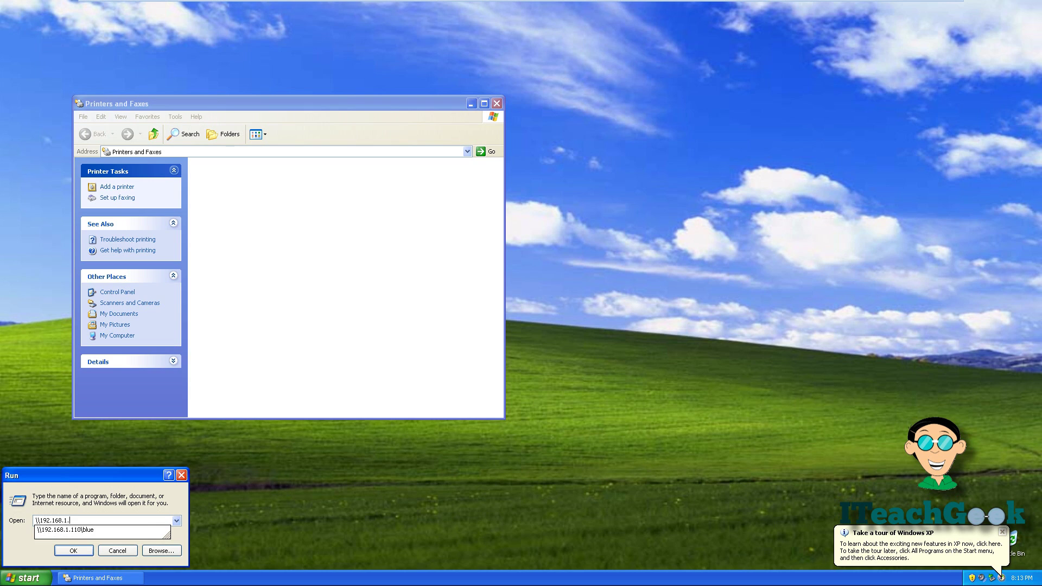
text(110\)
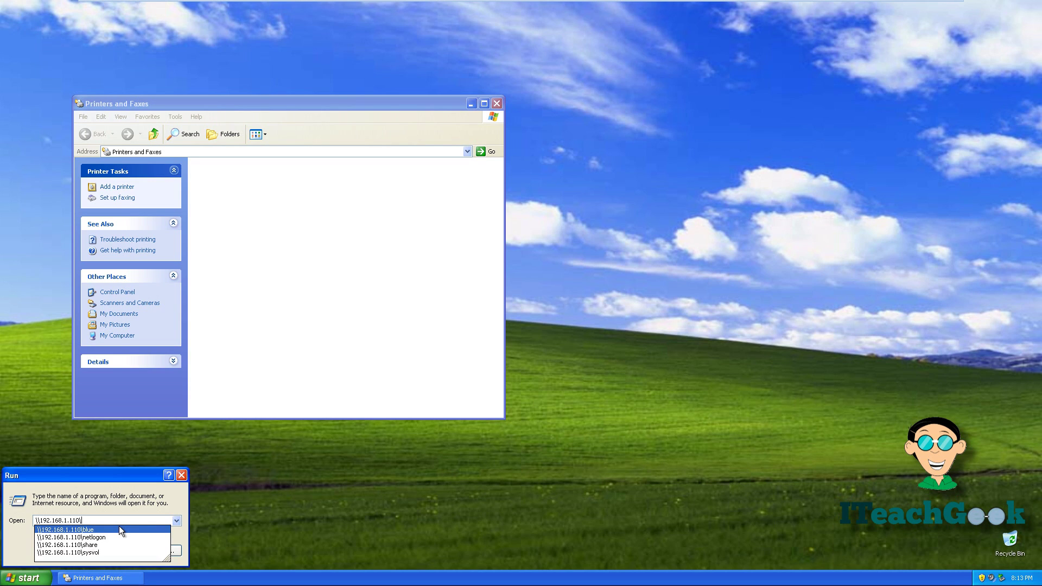
text(blu)
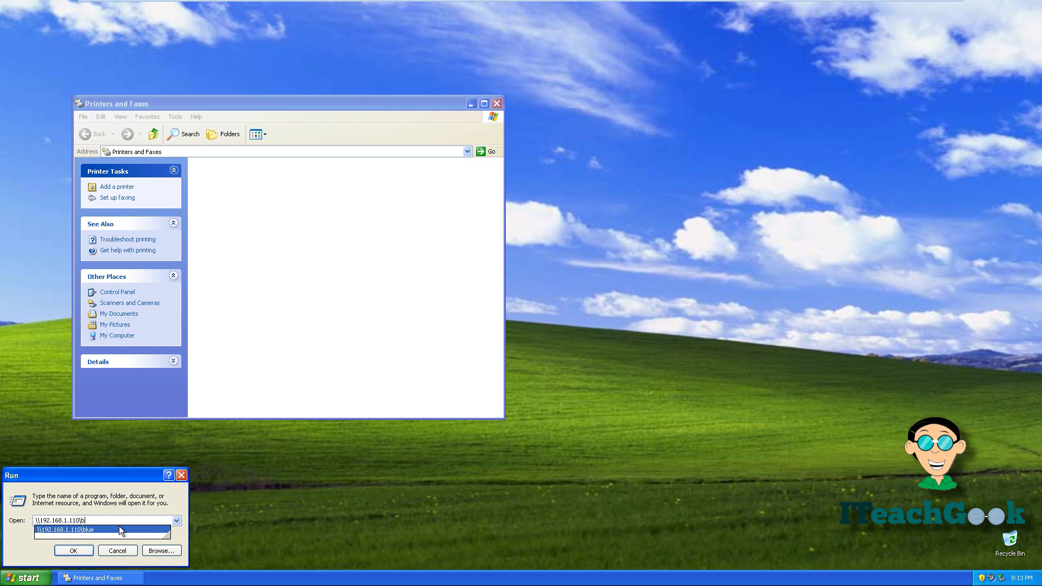
click(119, 526)
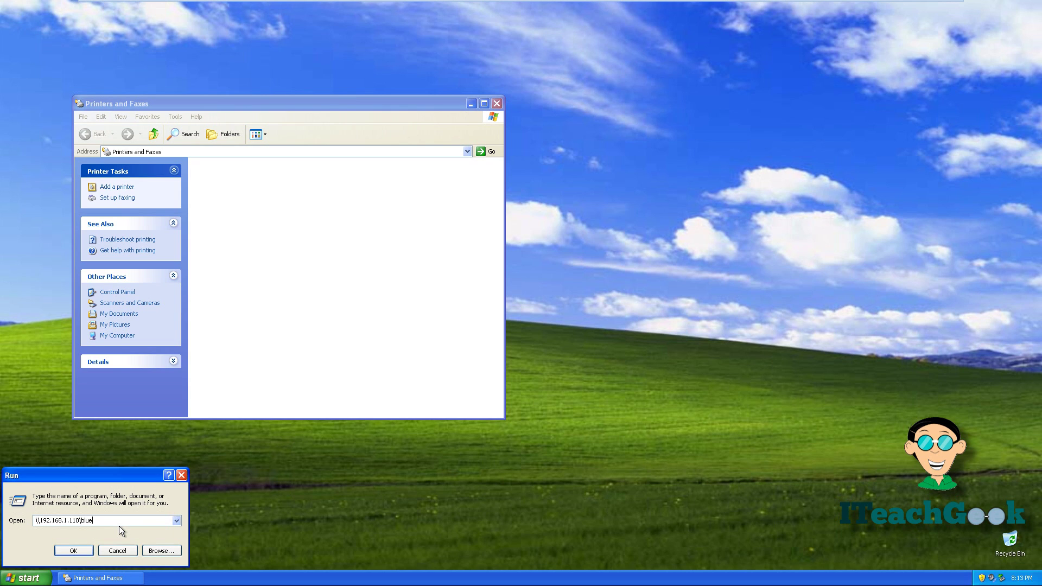
key(Return)
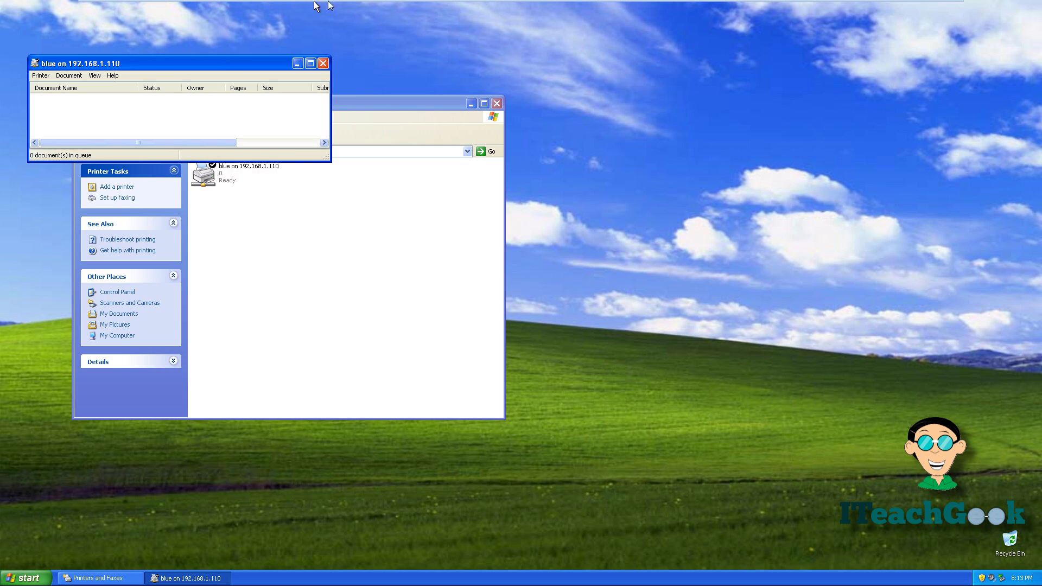
click(323, 63)
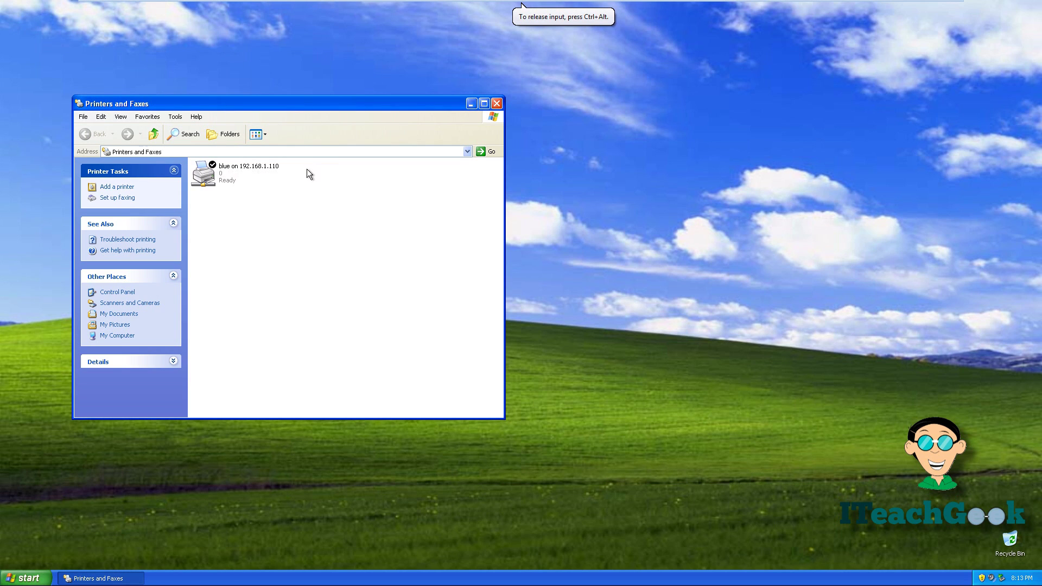